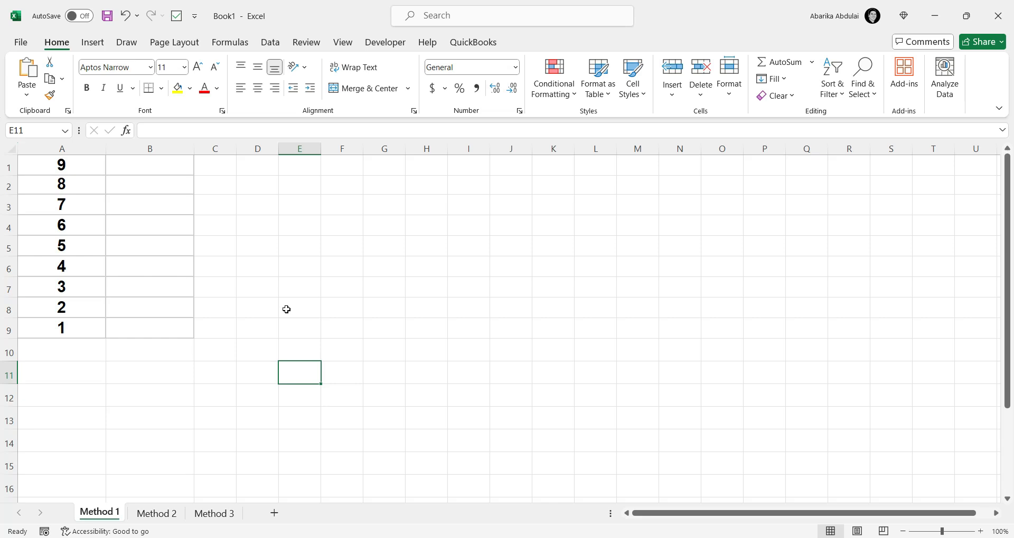
# - On the Method 1 sheet, enter the formula =A1*A1 in cell B1 and fill it down to B9
pyautogui.click(173, 169)
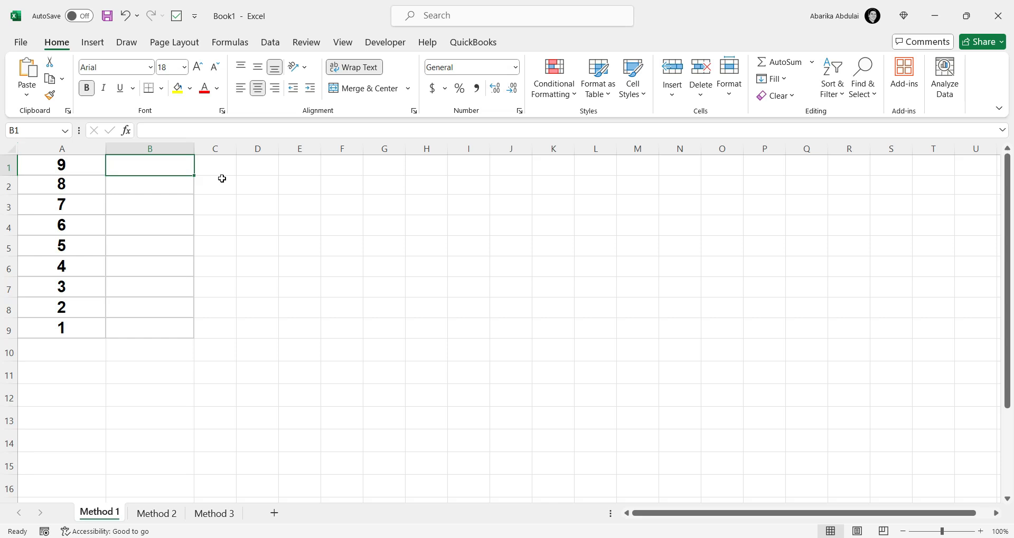
pyautogui.write('=a')
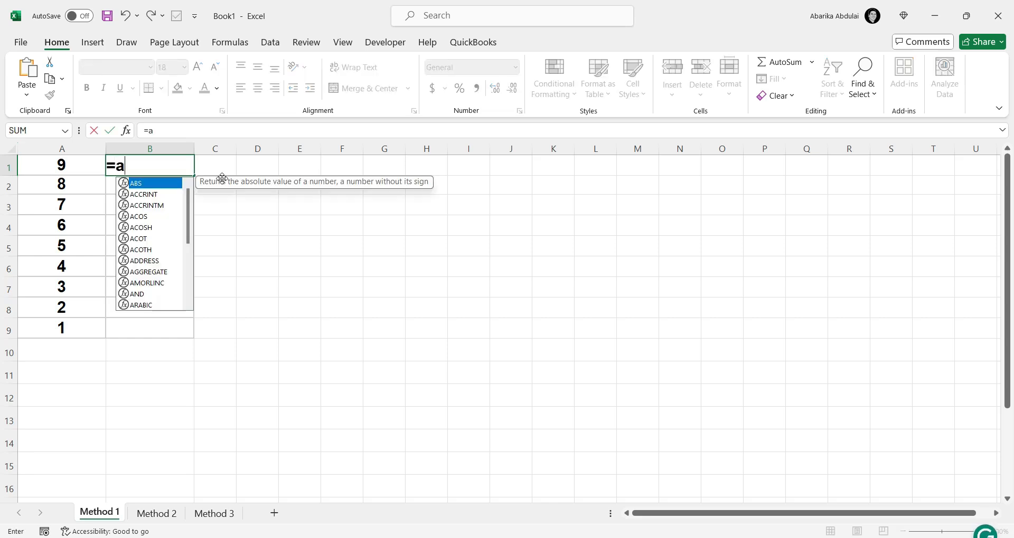
pyautogui.press('BackSpace')
pyautogui.write('A1')
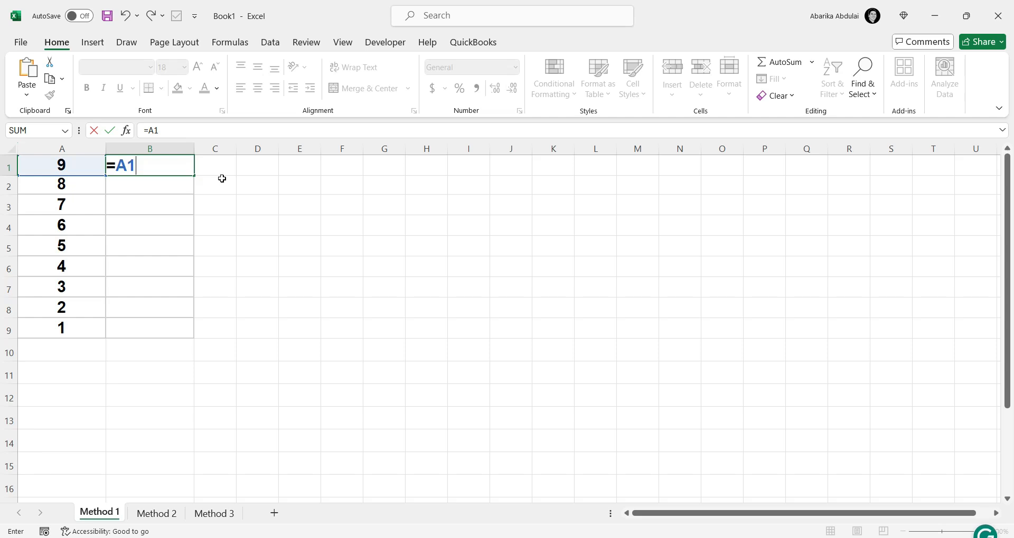
pyautogui.write('*A1')
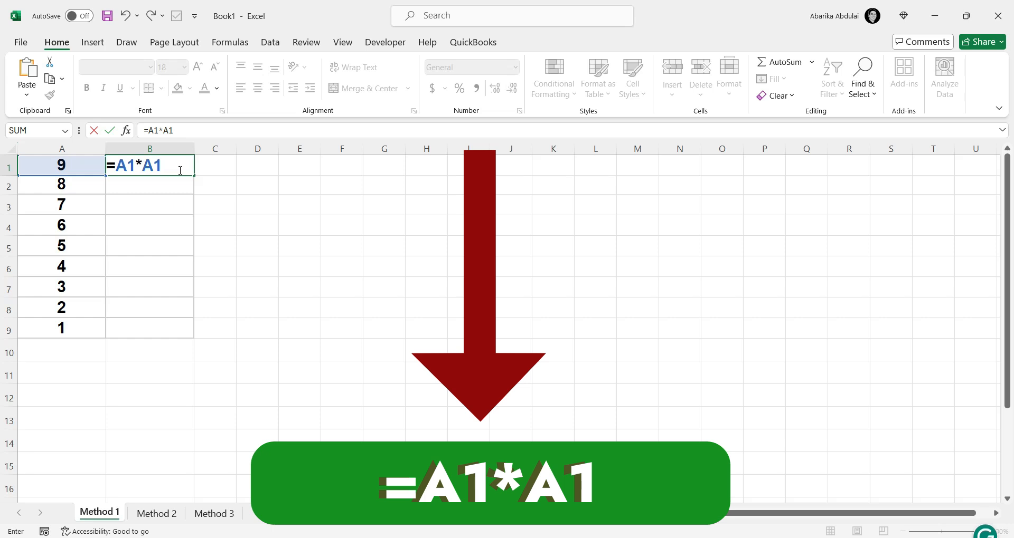
pyautogui.press('Return')
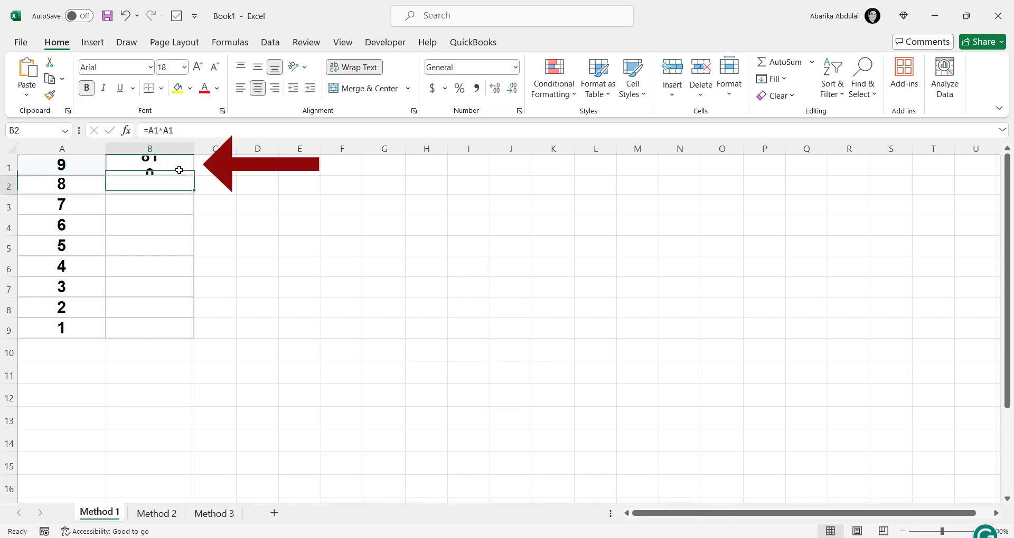
pyautogui.click(179, 170)
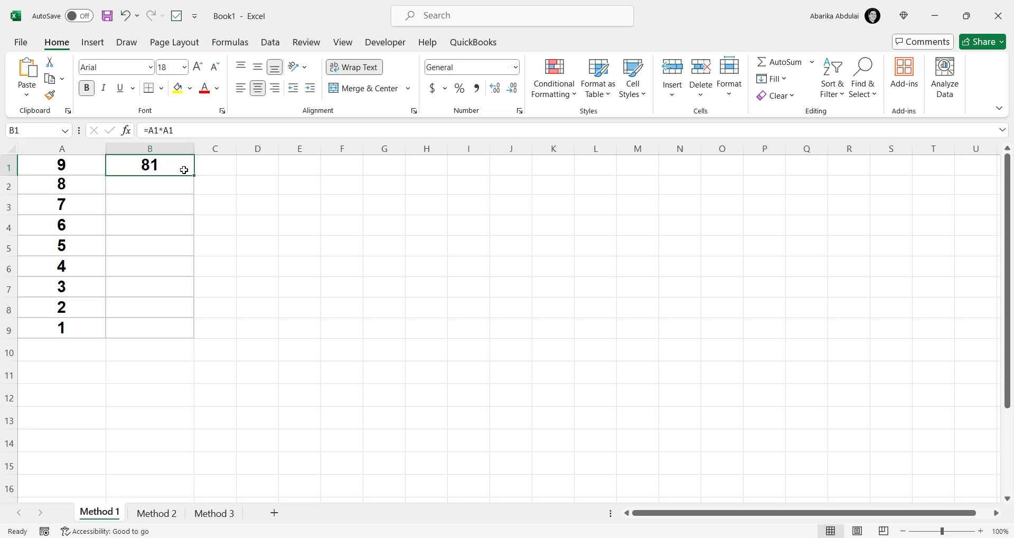
pyautogui.moveTo(194, 175); pyautogui.dragTo(186, 335)
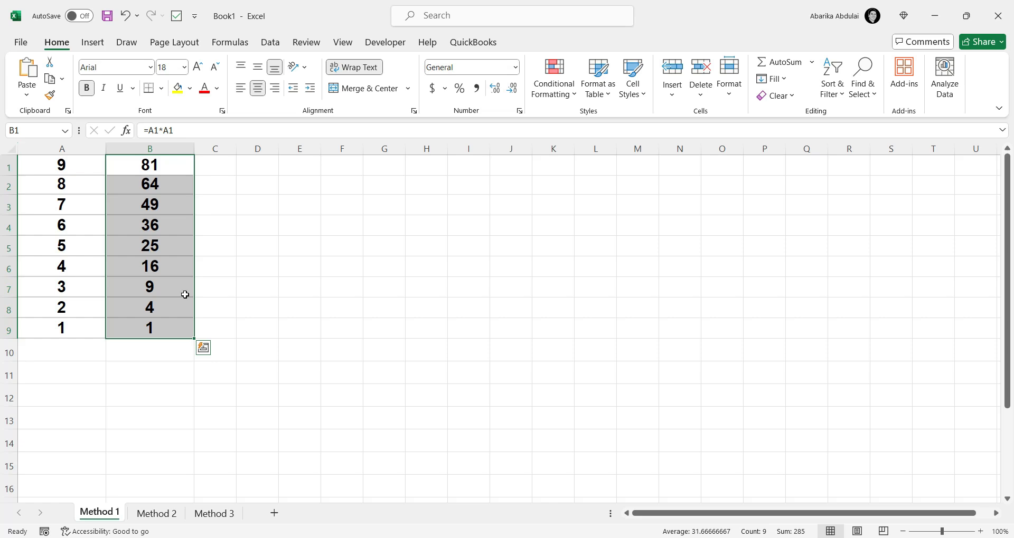
# - Inspect the multiplication formulas one by one in cells B1 through B6
pyautogui.click(172, 170)
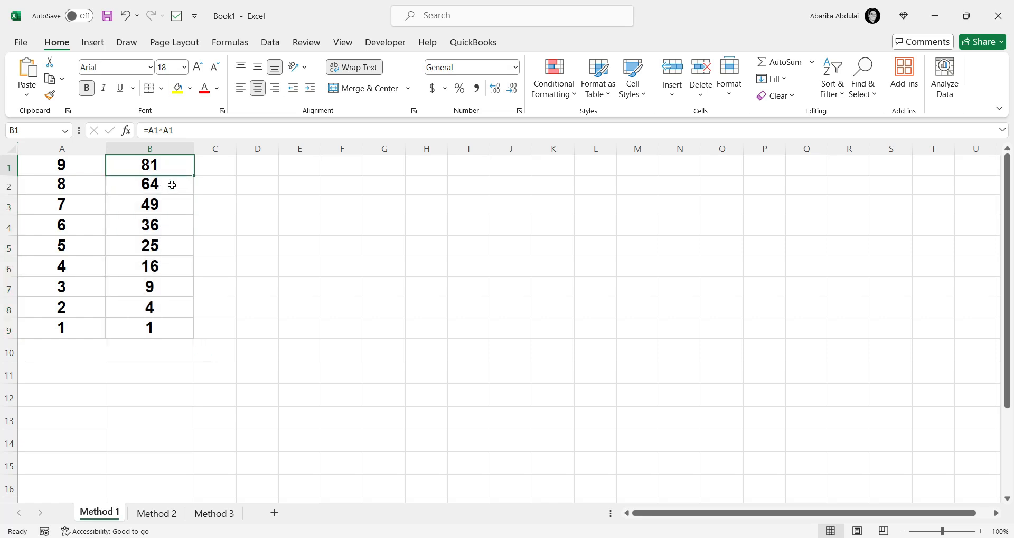
pyautogui.click(172, 185)
pyautogui.click(169, 206)
pyautogui.click(170, 228)
pyautogui.click(170, 248)
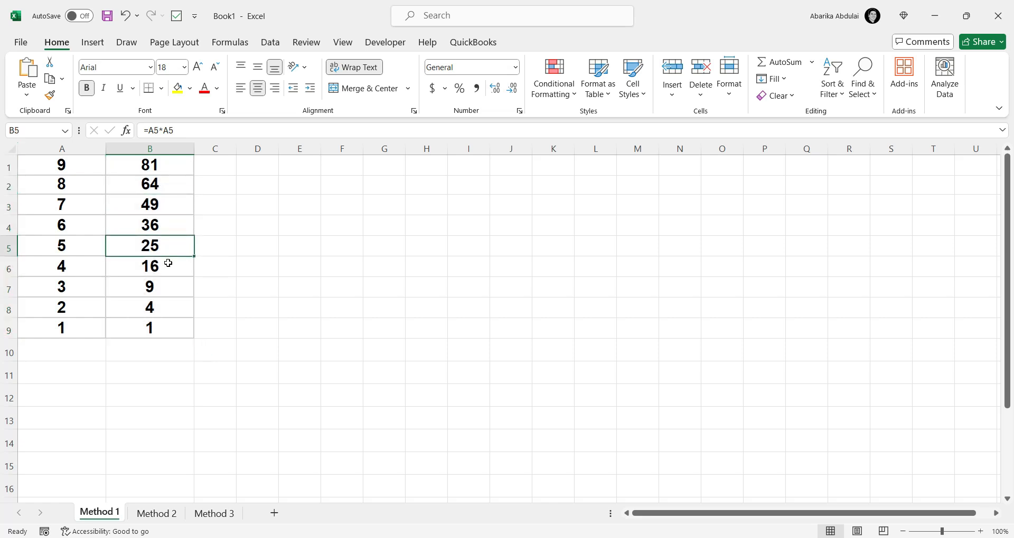
pyautogui.click(167, 270)
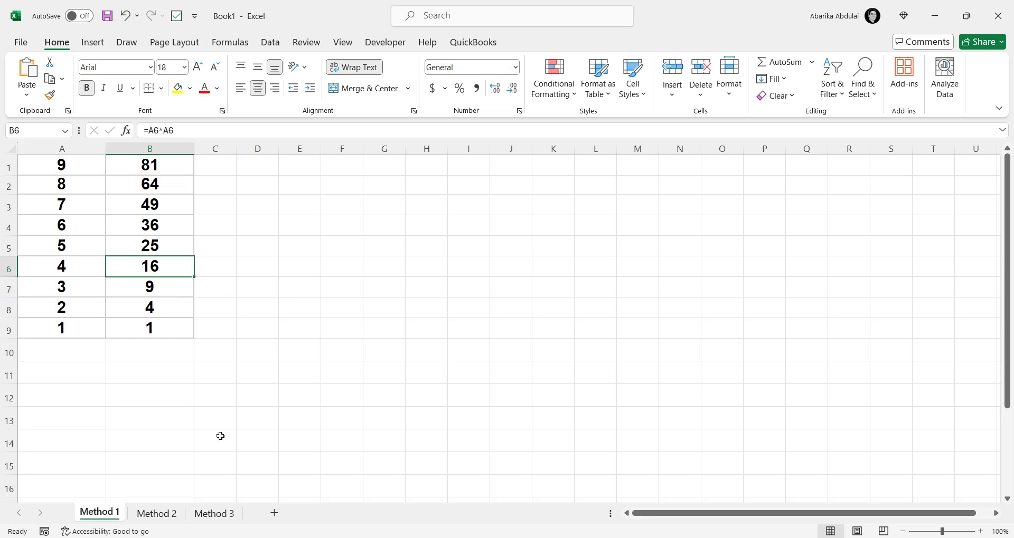
# - On the Method 2 sheet, enter the formula =POWER(A1,2) in cell B1 and fill it down to B9
pyautogui.click(166, 513)
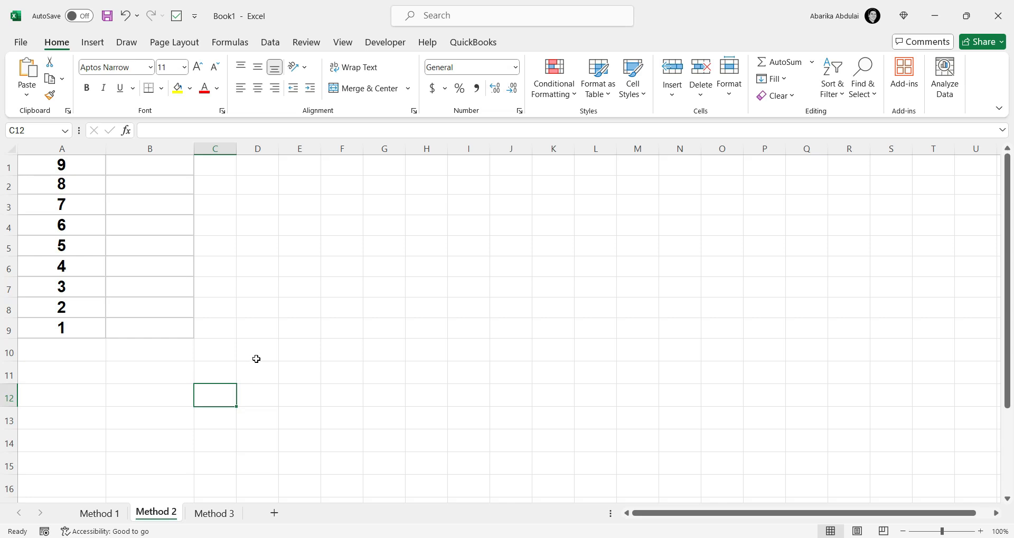
pyautogui.click(150, 167)
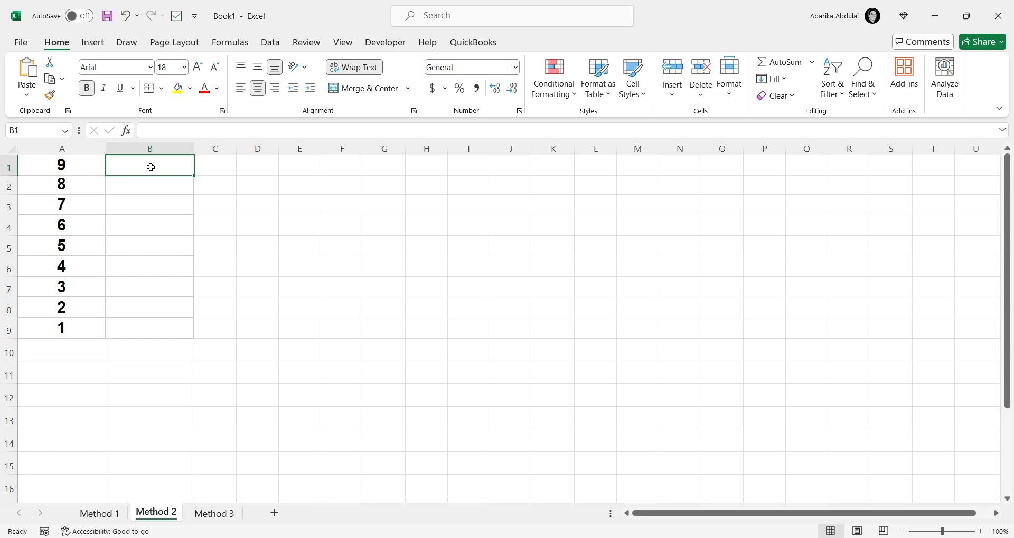
pyautogui.write('=')
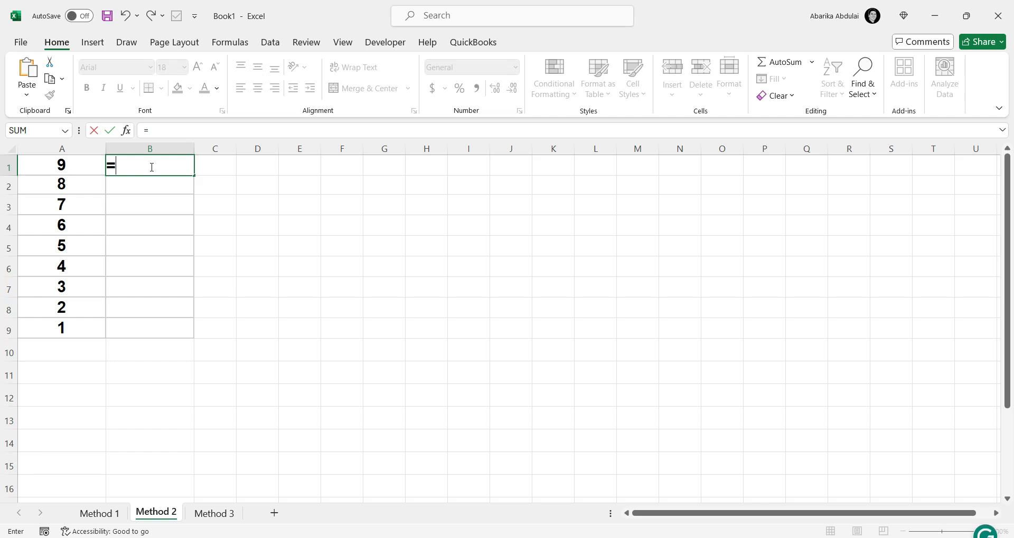
pyautogui.write('POWER')
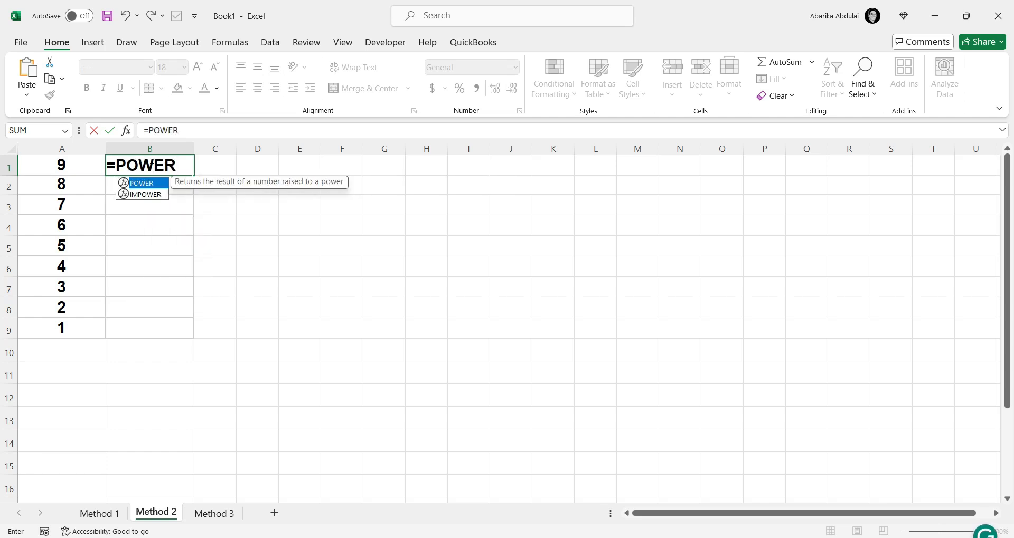
pyautogui.write('(')
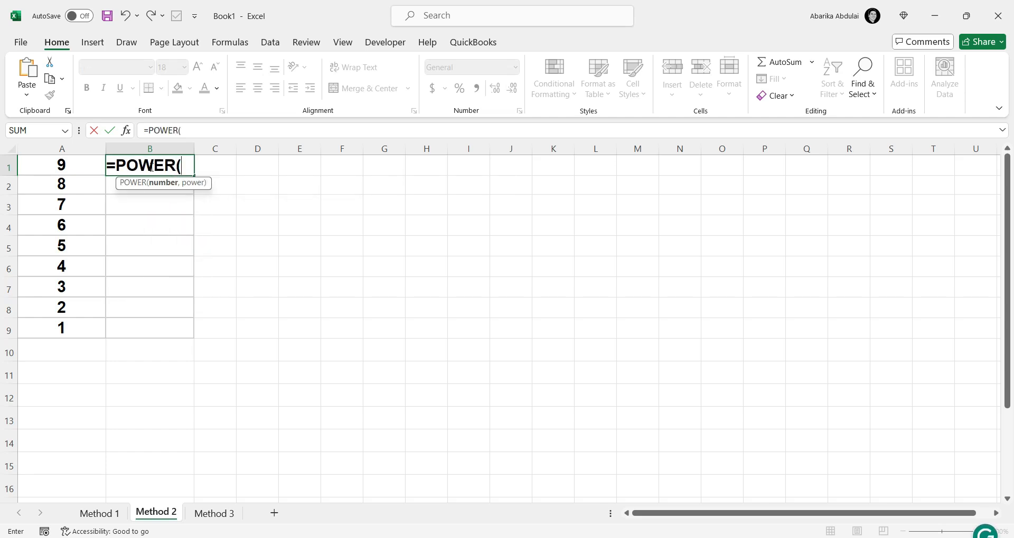
pyautogui.write('A1')
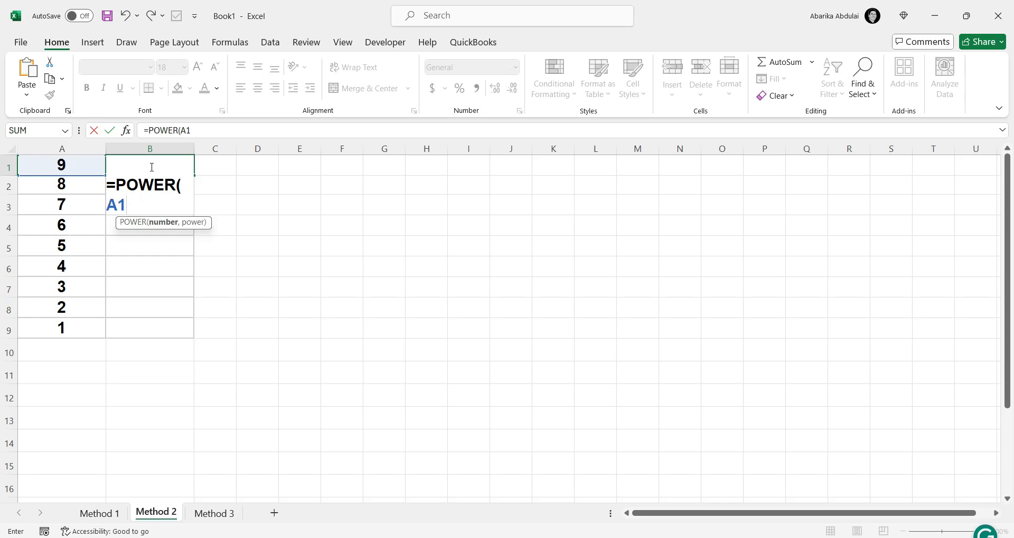
pyautogui.write(',2)')
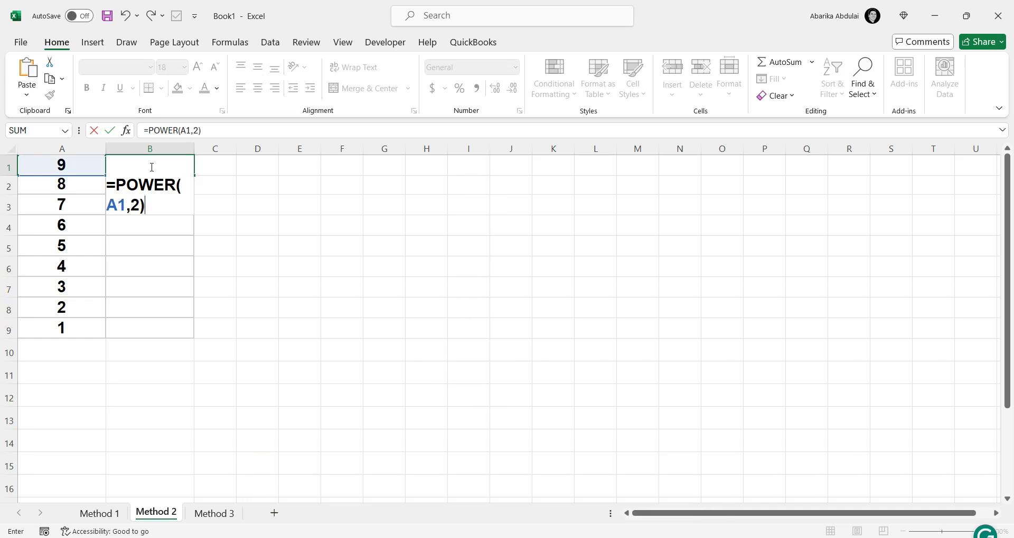
pyautogui.press('Return')
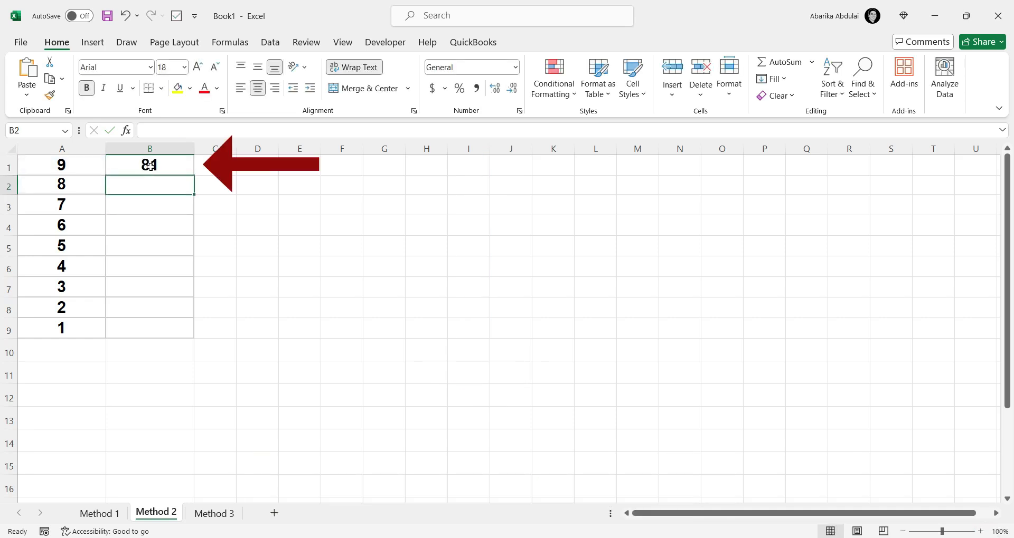
pyautogui.click(150, 166)
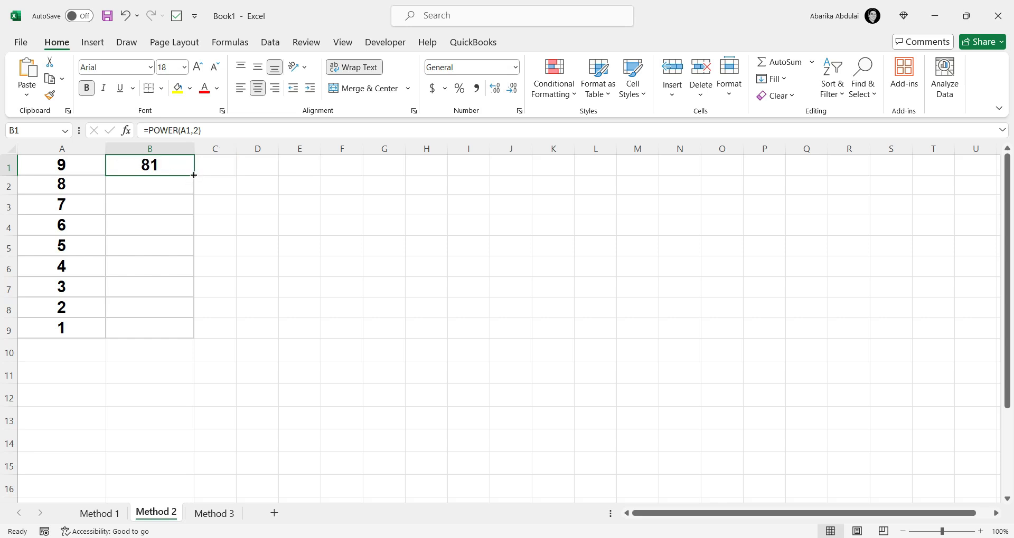
pyautogui.moveTo(194, 174); pyautogui.dragTo(178, 332)
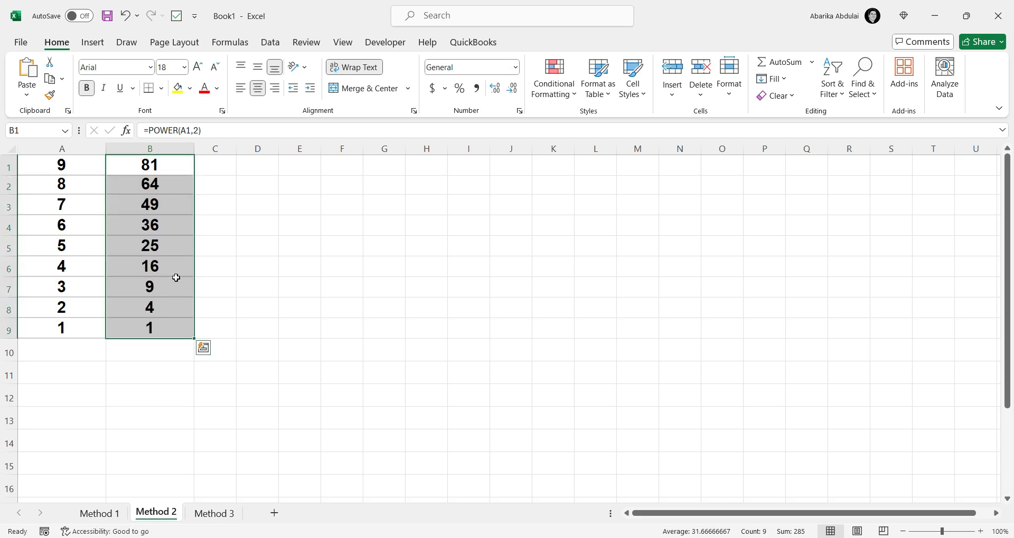
# - Inspect the POWER formulas one by one in cells B1 through B9
pyautogui.click(174, 167)
pyautogui.click(174, 186)
pyautogui.click(173, 207)
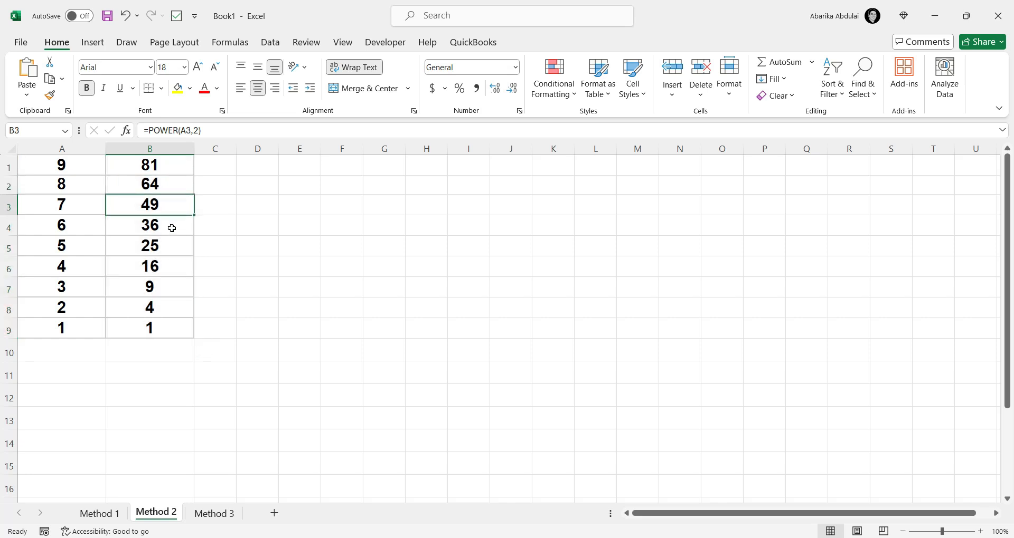
pyautogui.click(172, 227)
pyautogui.click(171, 251)
pyautogui.click(170, 271)
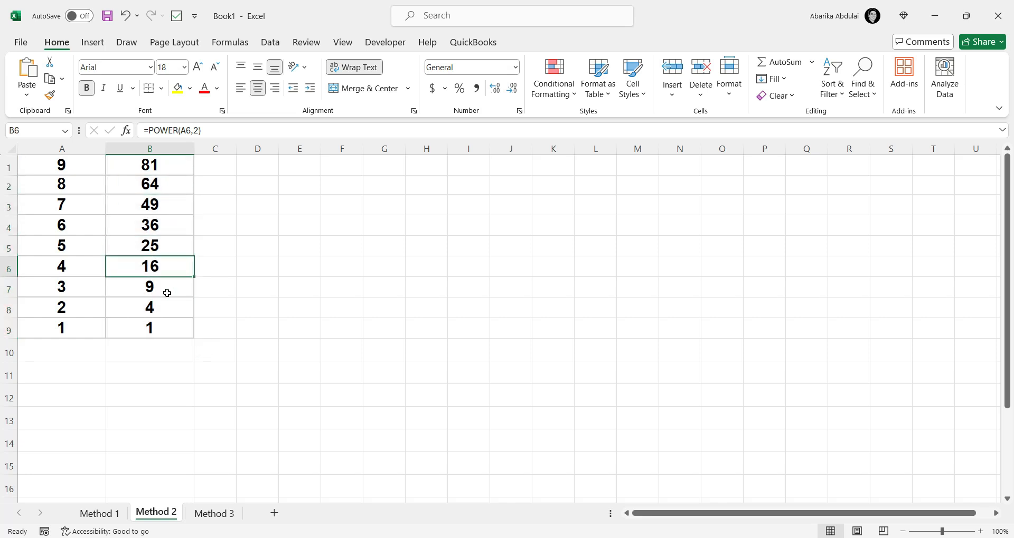
pyautogui.click(167, 292)
pyautogui.click(165, 311)
pyautogui.click(166, 328)
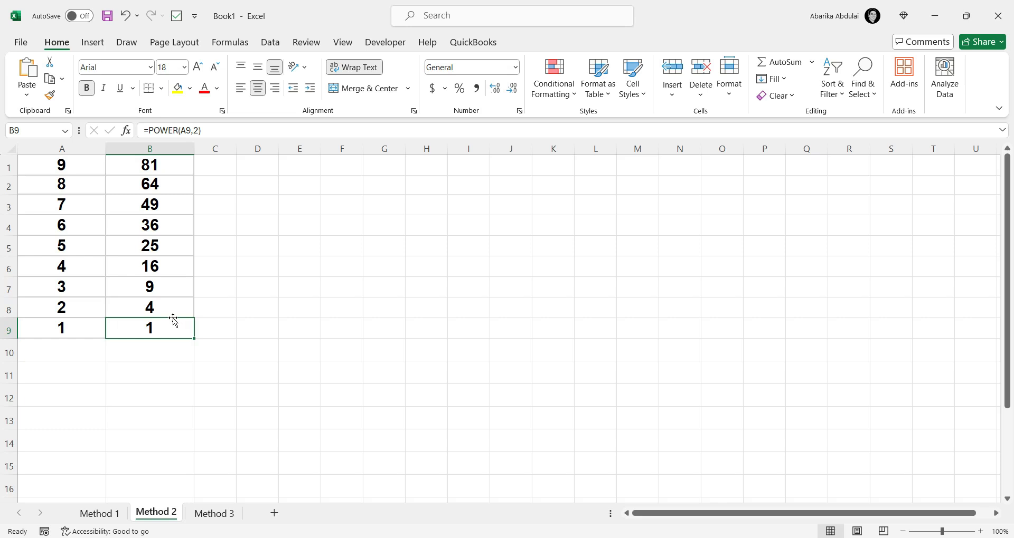
# - On the Method 3 sheet, enter the formula =SQRT(A1) in cell B1 and fill it down to B9
pyautogui.click(207, 514)
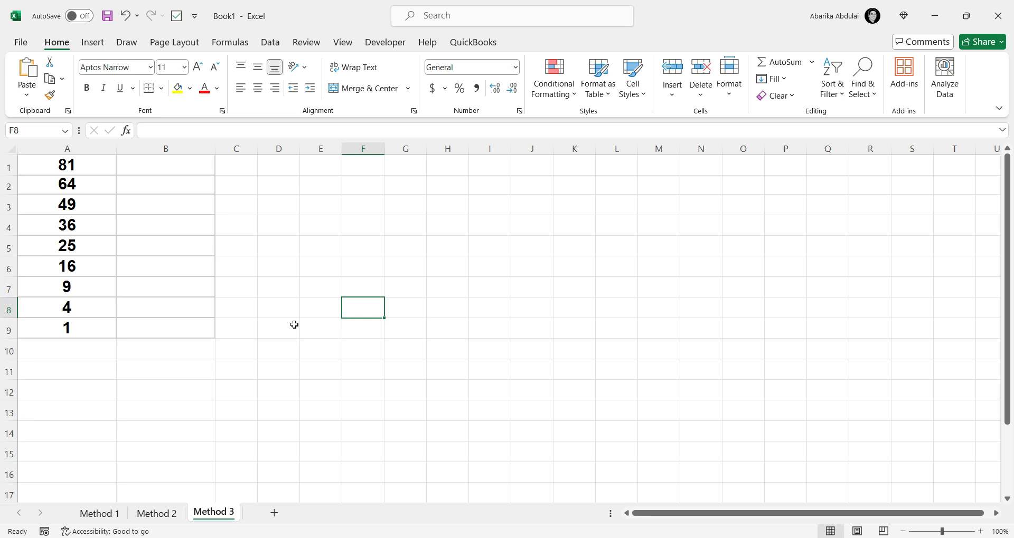
pyautogui.click(190, 171)
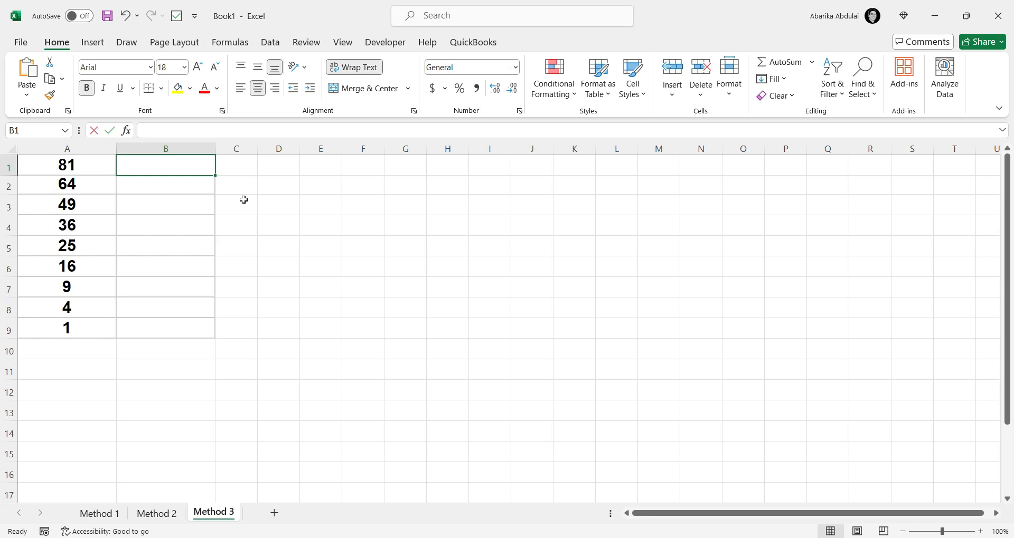
pyautogui.write('=')
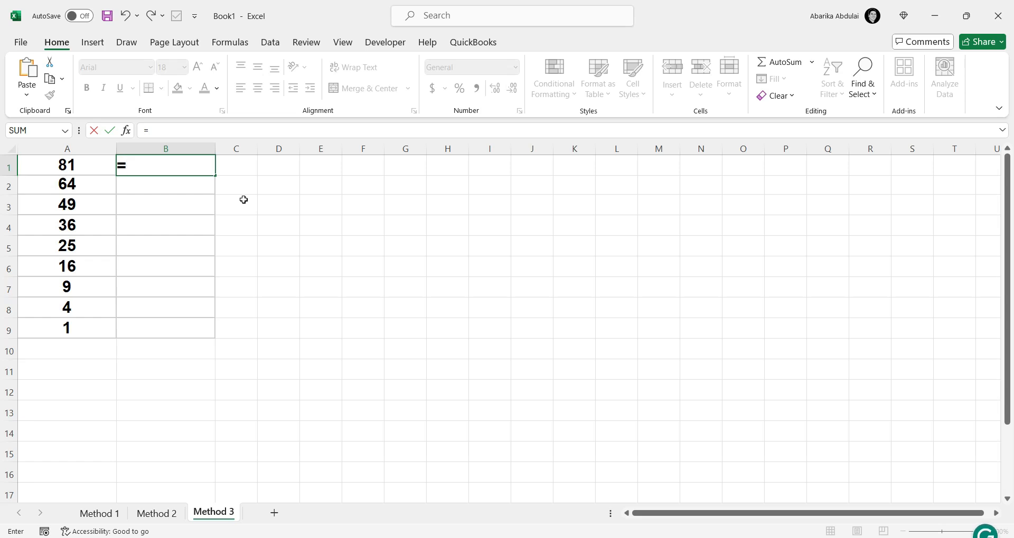
pyautogui.write('SQRT')
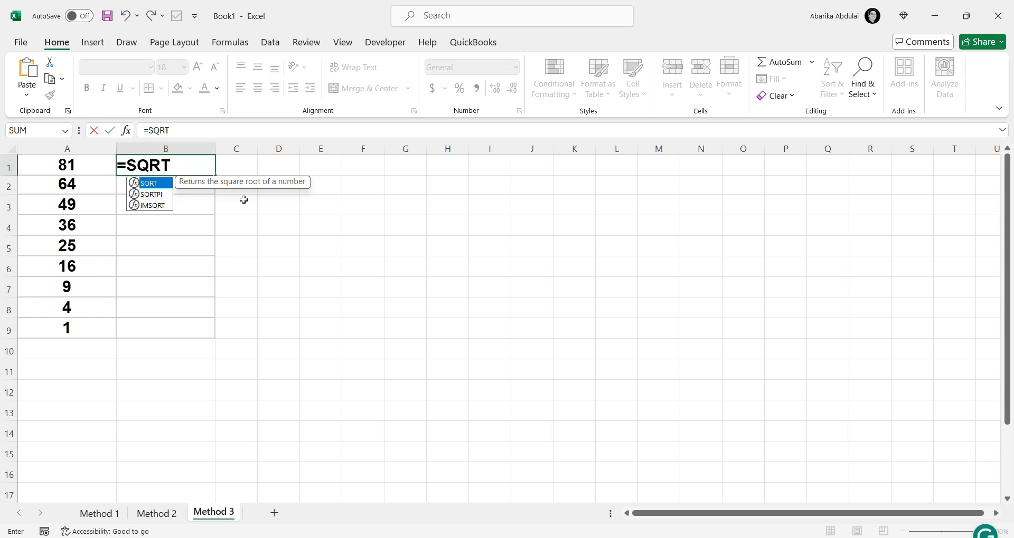
pyautogui.write('(A')
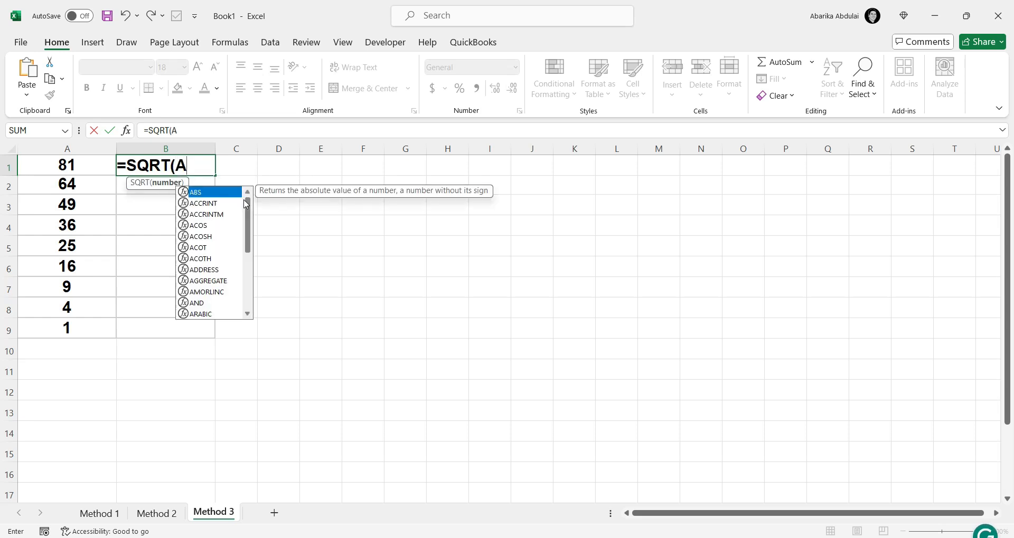
pyautogui.write('1)')
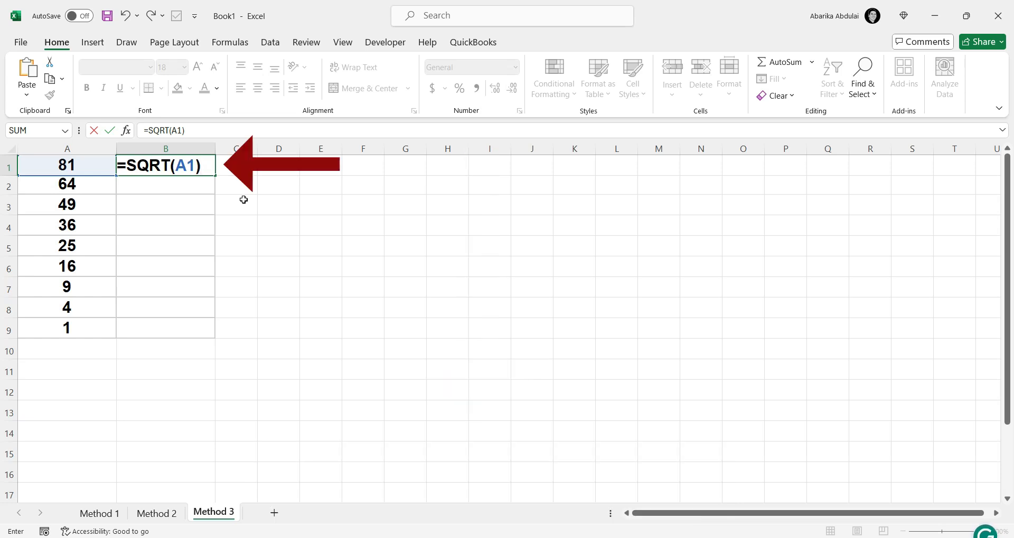
pyautogui.press('Return')
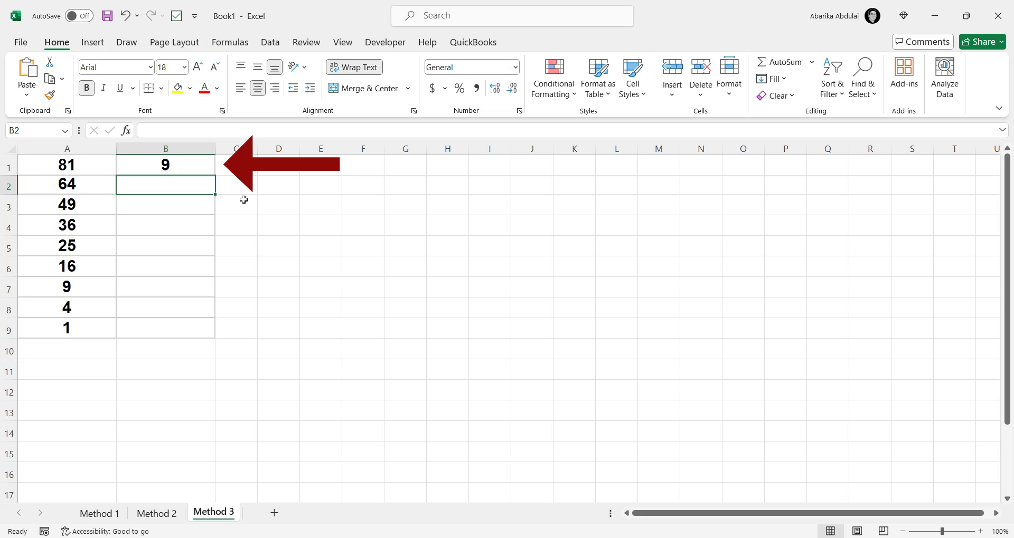
pyautogui.click(189, 170)
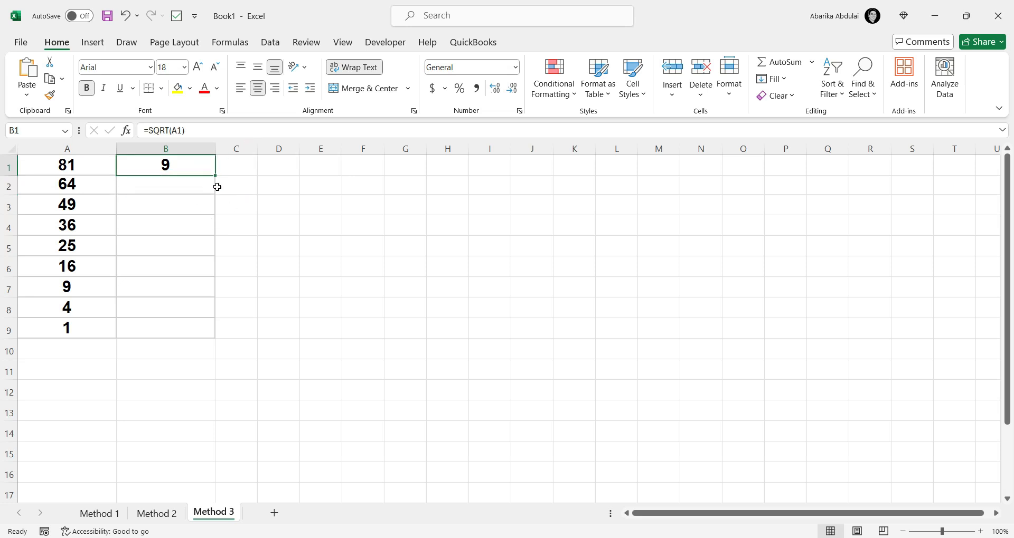
pyautogui.moveTo(218, 177); pyautogui.dragTo(215, 334)
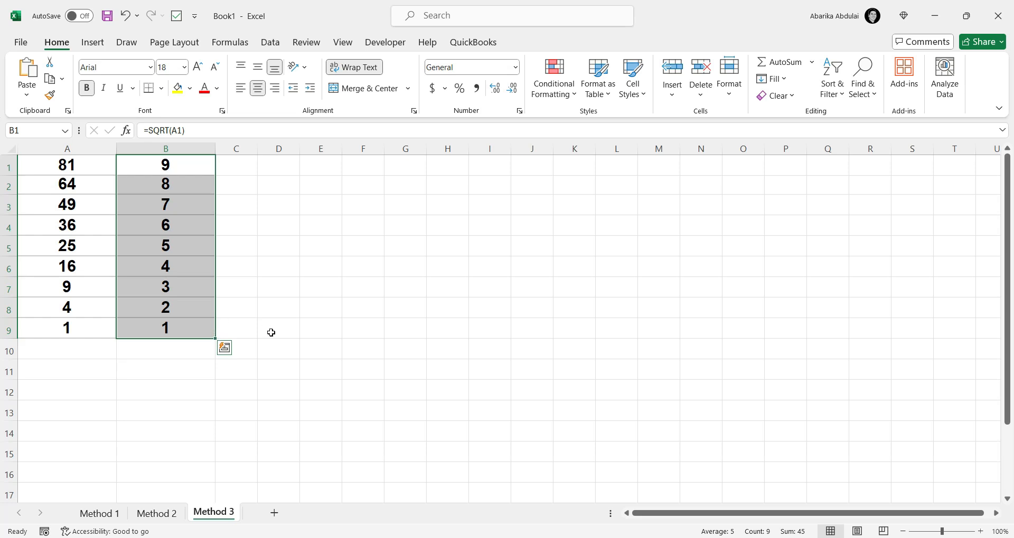
# - Inspect the SQRT formulas in cells B1 through B4, and revisit the Method 2 and Method 1 sheets
pyautogui.click(164, 166)
pyautogui.click(172, 185)
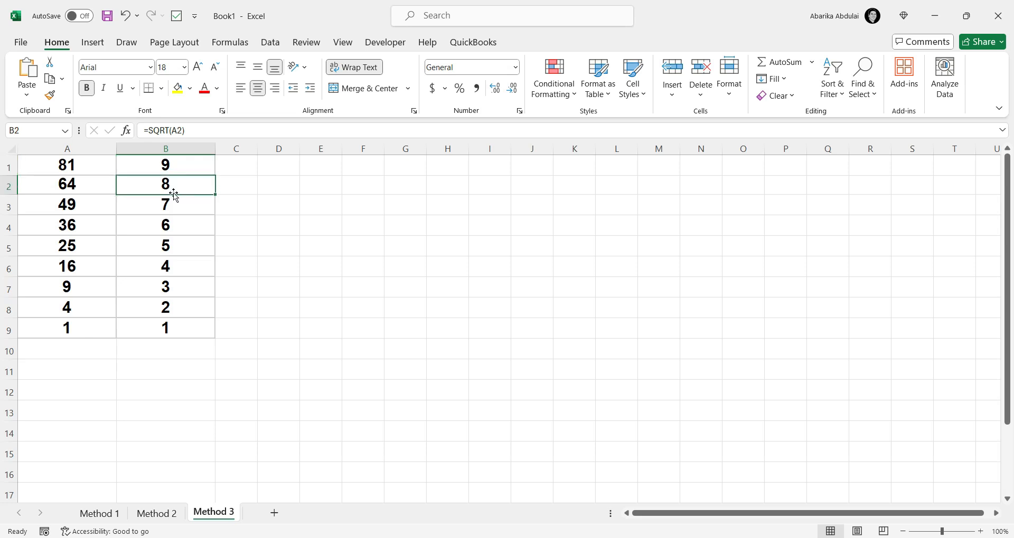
pyautogui.click(173, 202)
pyautogui.click(176, 226)
pyautogui.click(159, 512)
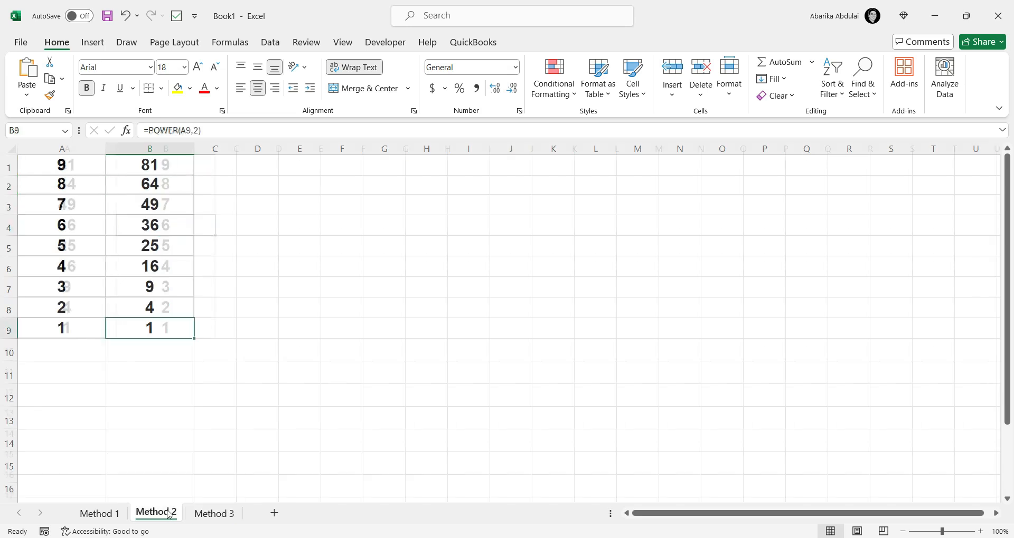
pyautogui.click(93, 515)
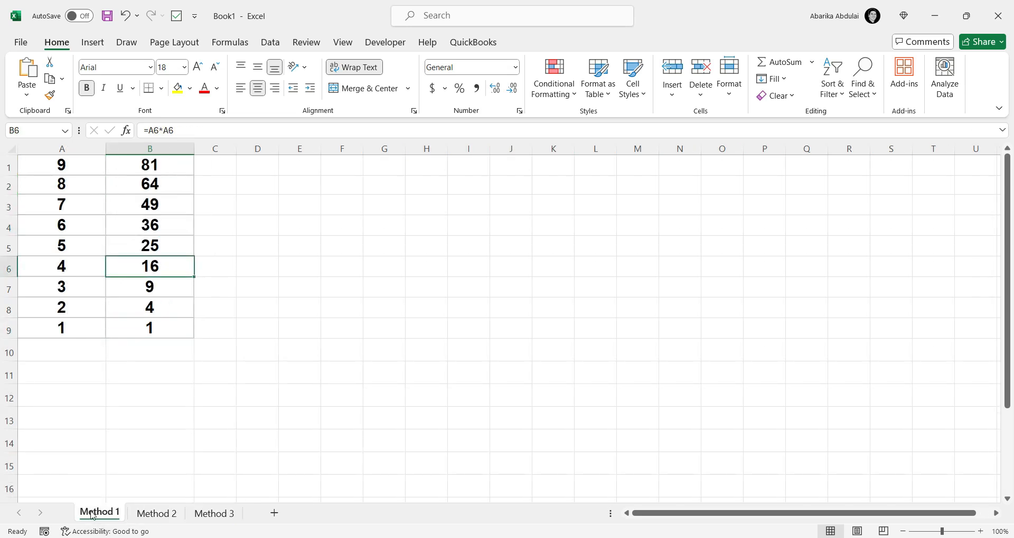